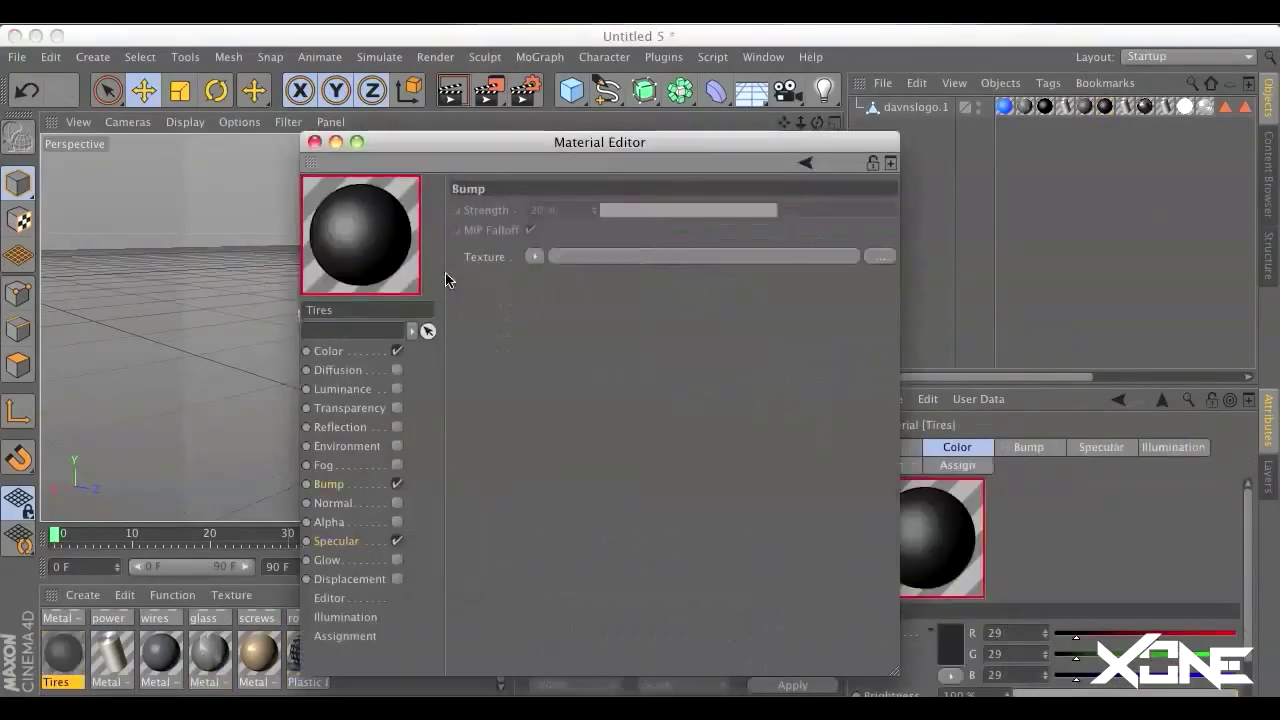
- Close the Material Editor and brush joint weight onto the robot's head in the Right view
{"action": "left_click", "coordinate": [320, 143]}
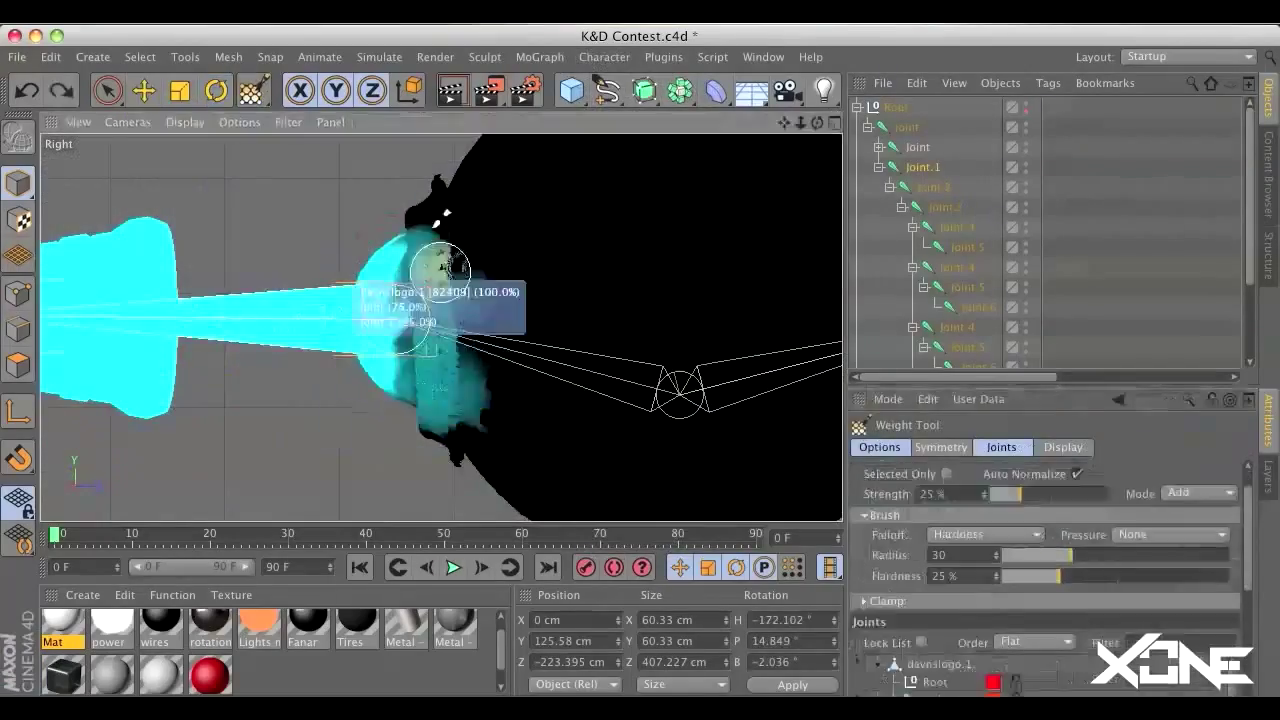
{"action": "left_click_drag", "start_coordinate": [440, 270], "coordinate": [416, 330]}
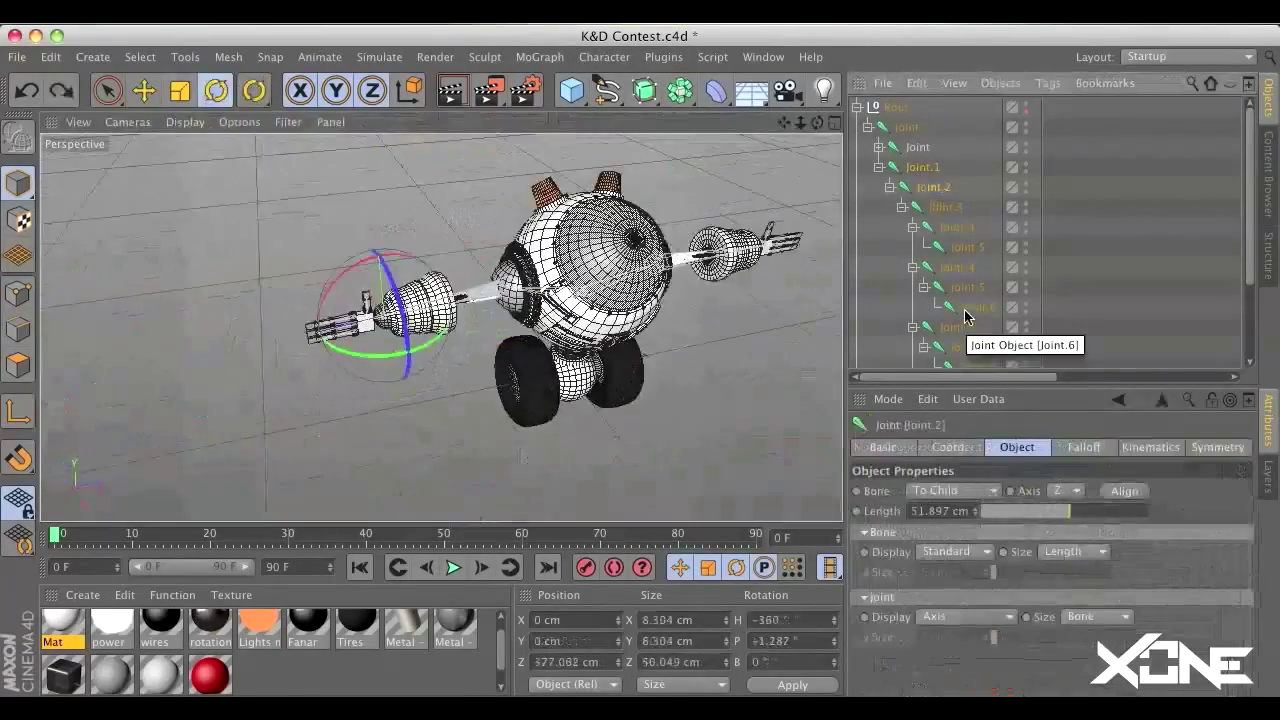